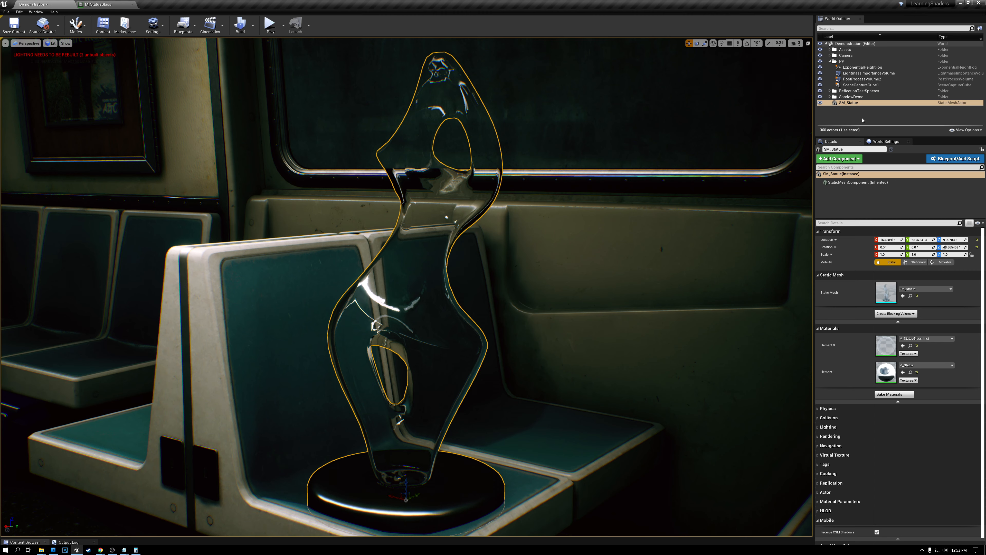
- Set the translucency type of PostProcessVolume2 to Ray Tracing
click(852, 79)
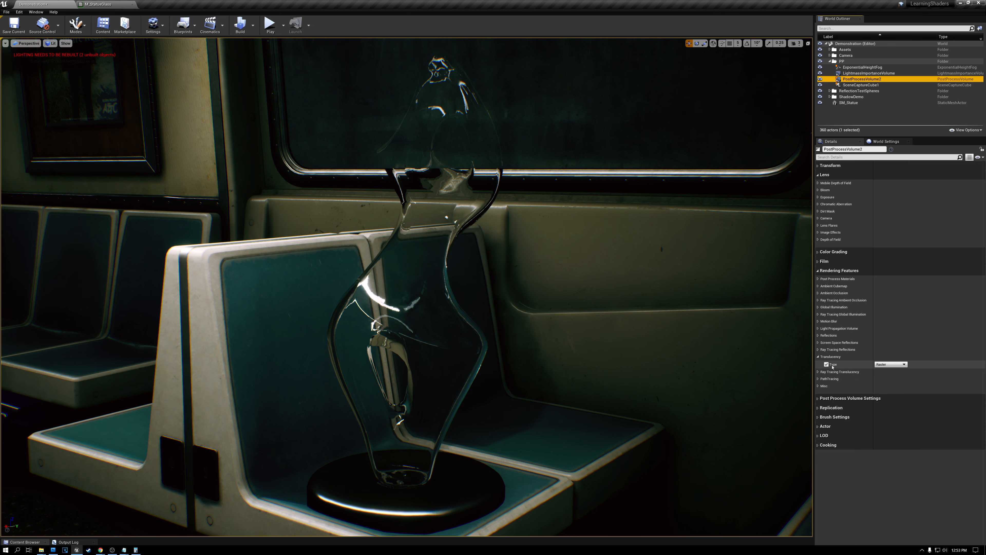
click(889, 365)
click(889, 365)
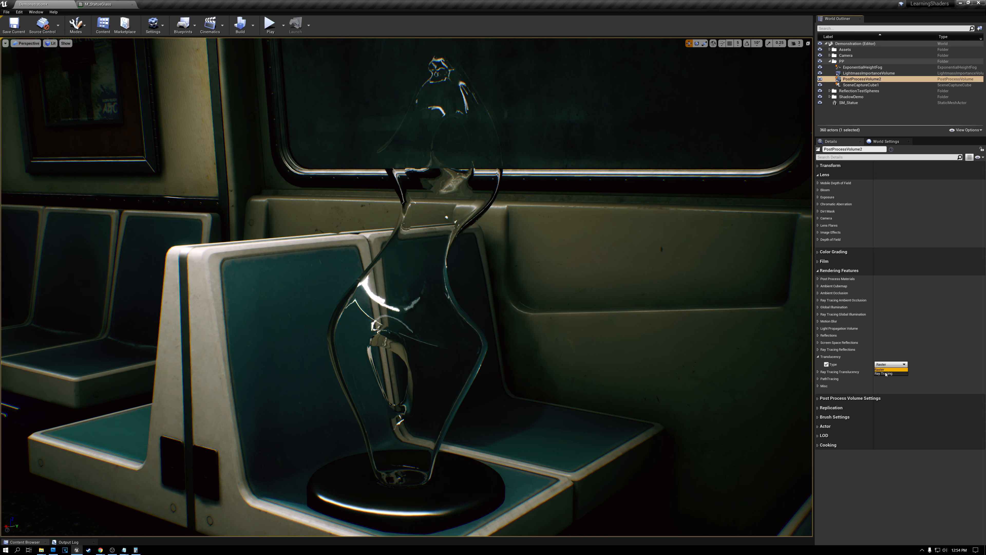
click(884, 374)
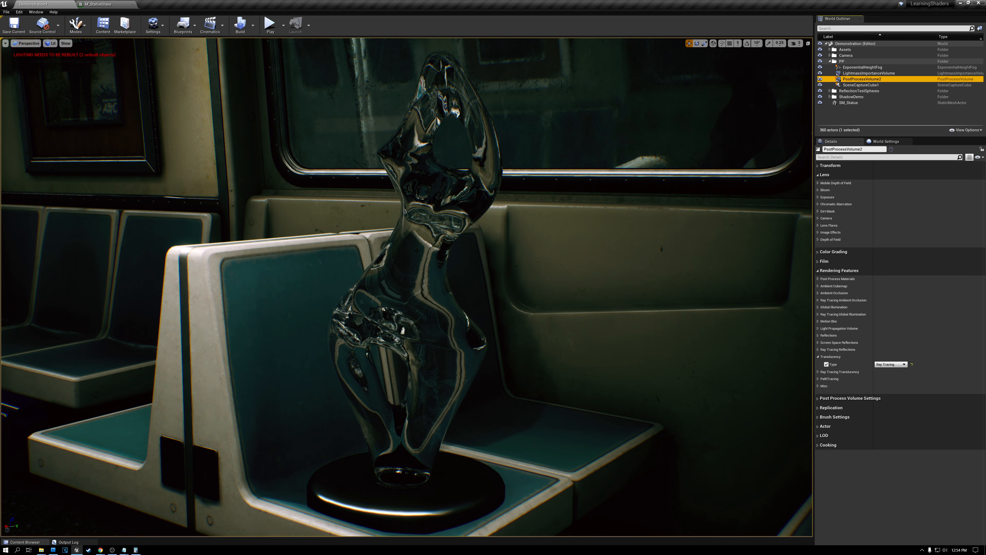
- Examine the ray-traced glass statue and its refractions from several angles and distances
right_drag(406, 281, 451, 275)
click(499, 285)
alt+drag(451, 274, 598, 271)
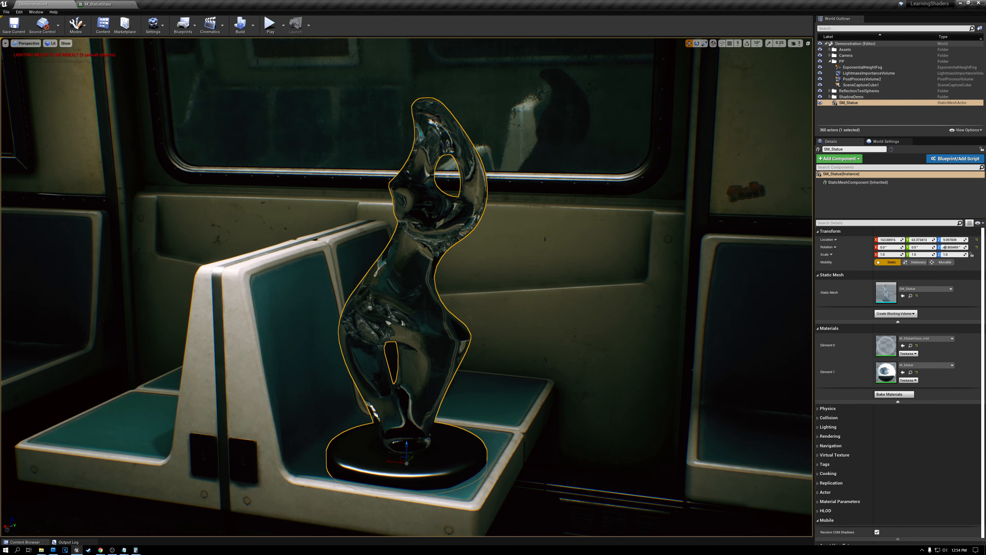
right_drag(422, 296, 433, 257)
key(w)
key(w)
key(s)
key(s)
key(d)
key(w)
key(d)
key(a)
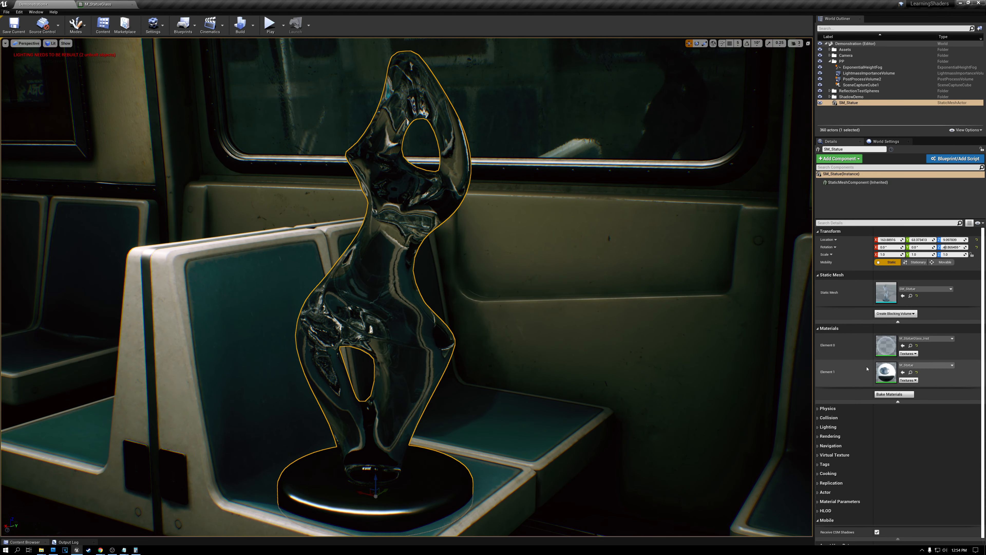
- Open the statue's glass material instance in a floating window beside the statue in the level viewport
double_click(887, 349)
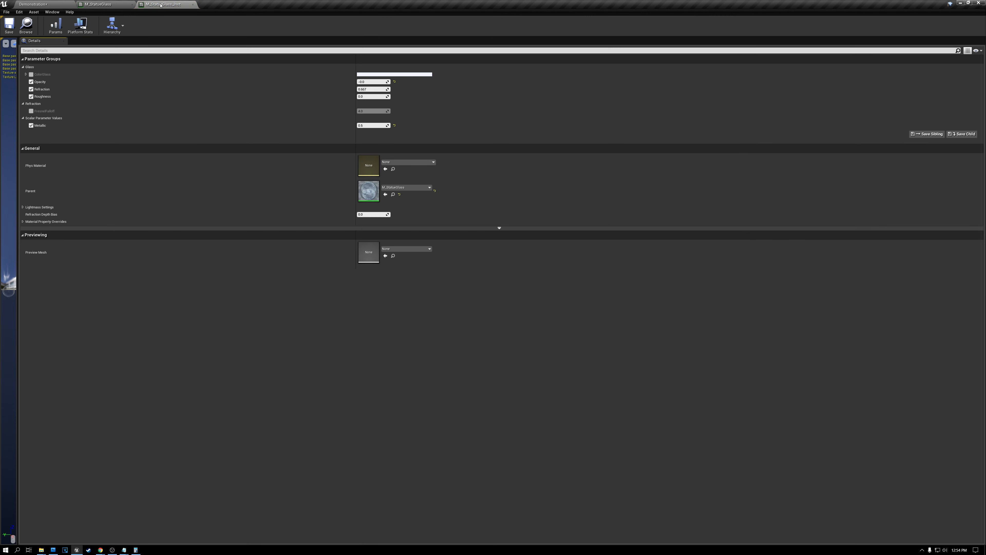
drag(161, 6, 742, 61)
click(35, 5)
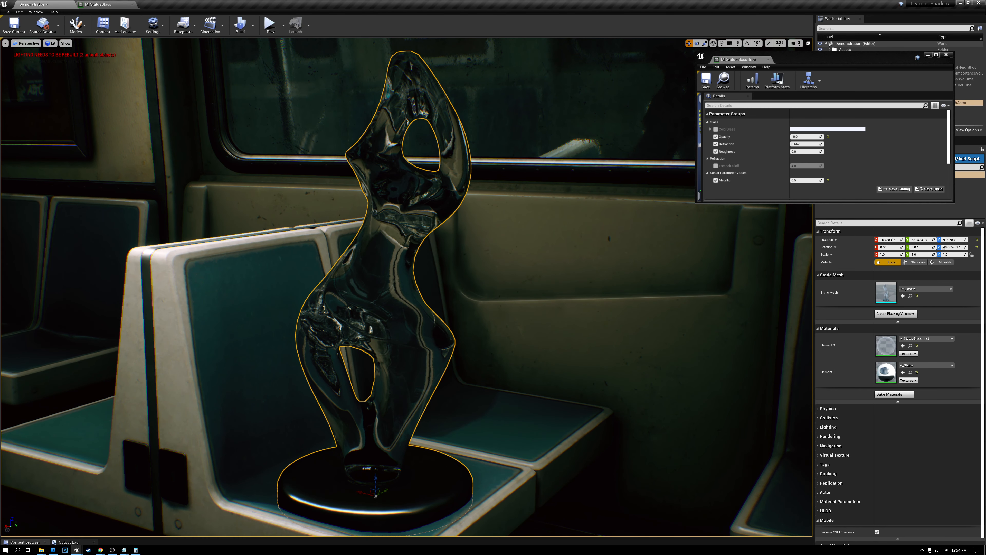
drag(737, 61, 624, 63)
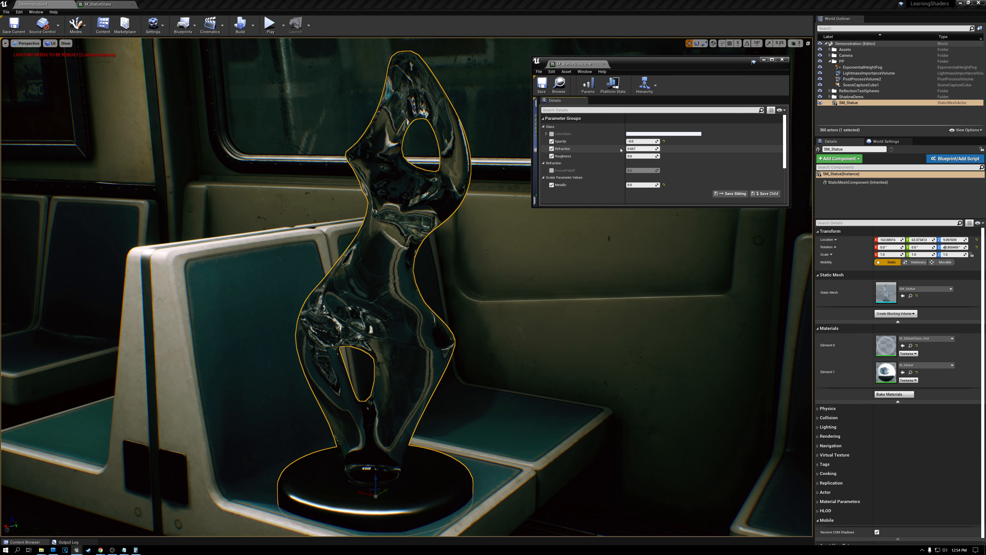
- Set the glass material instance's Opacity to 1 and view the statue
click(640, 141)
text(1)
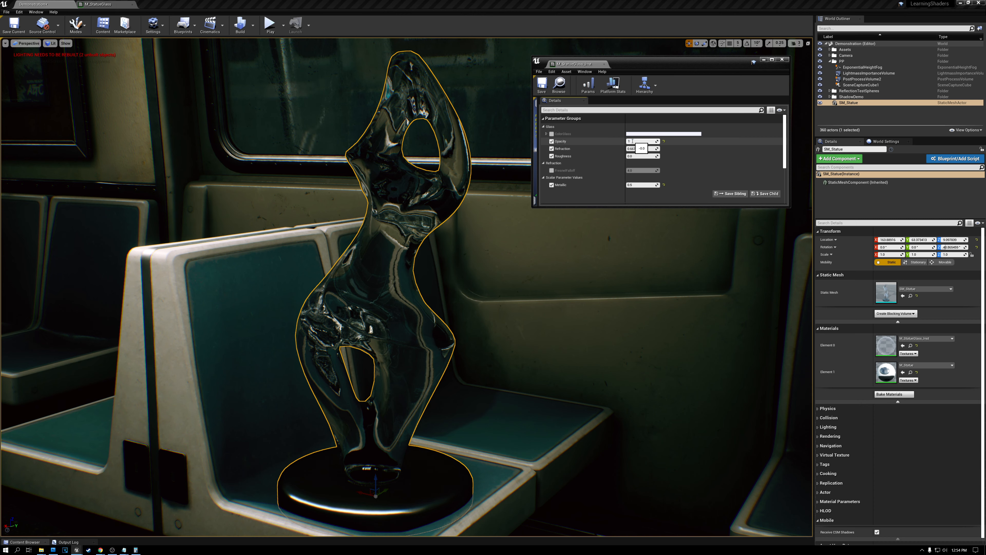
key(Return)
right_drag(392, 212, 413, 211)
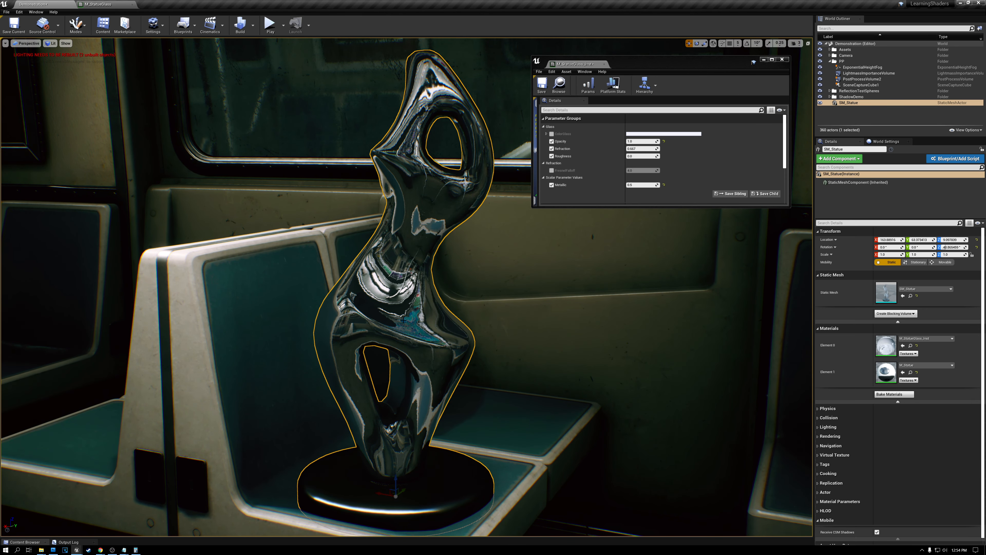
- Set the glass material instance's Opacity to 0
click(635, 142)
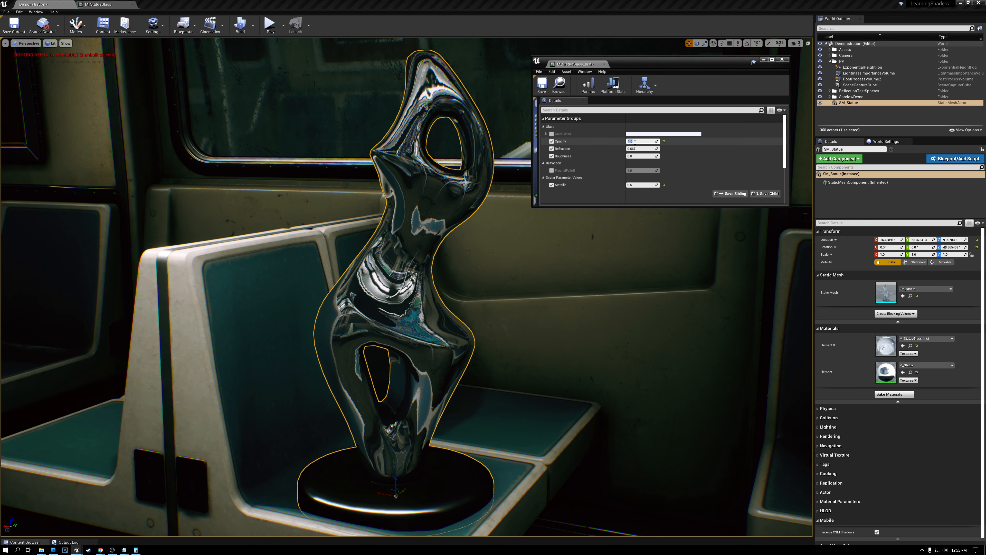
text(0)
key(Return)
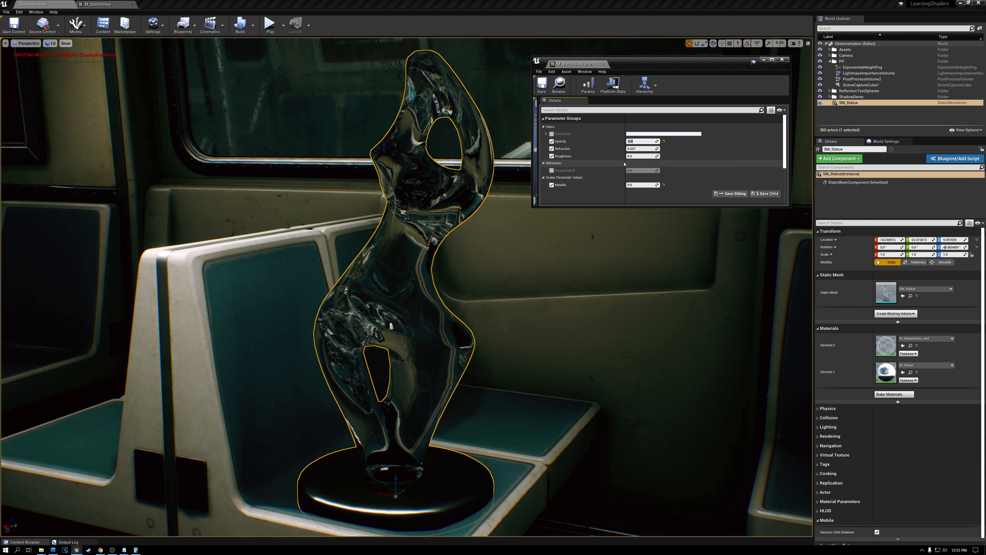
click(567, 151)
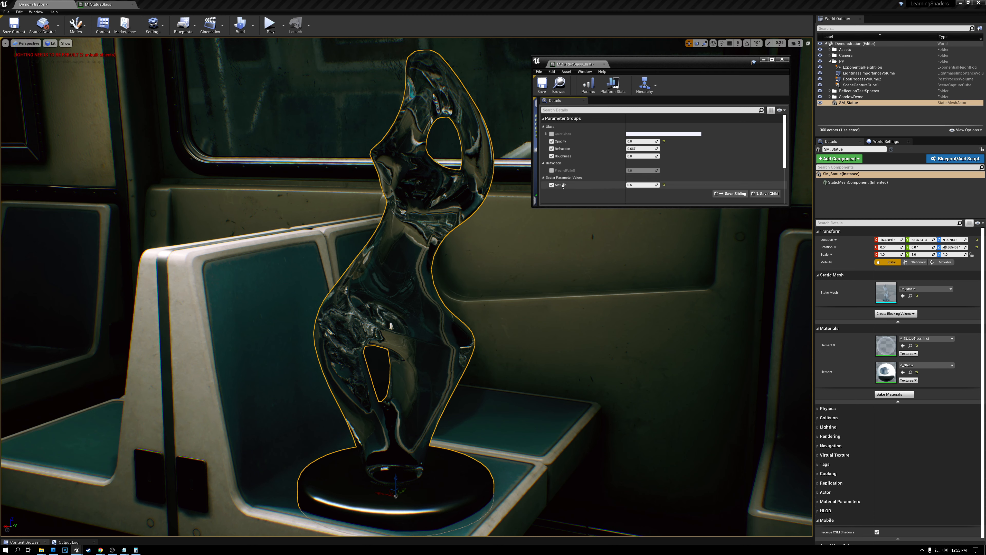
- Try a negative Metallic value of about -1.3 on the glass material instance
click(629, 186)
key(Return)
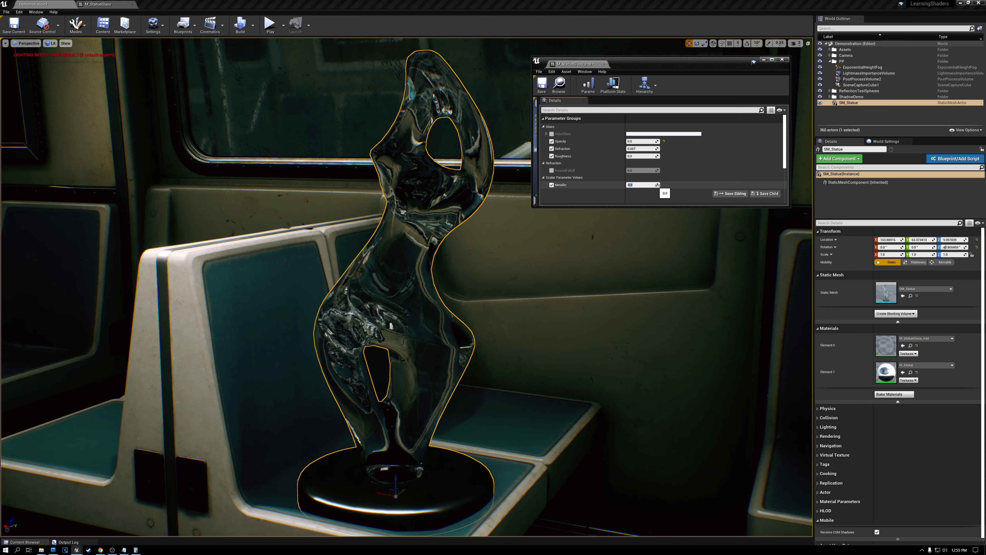
drag(658, 185, 643, 185)
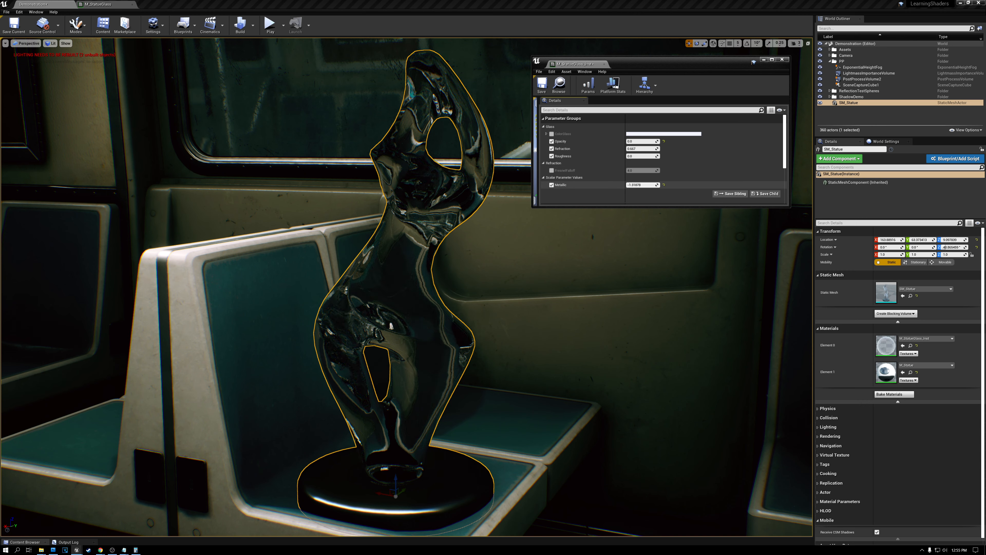
- Set the glass material instance's Metallic value to 0.5
click(638, 185)
text(-0)
key(Return)
mouse_move(406, 287)
right_down()
mouse_move(430, 286)
mouse_move(415, 285)
right_up()
click(638, 185)
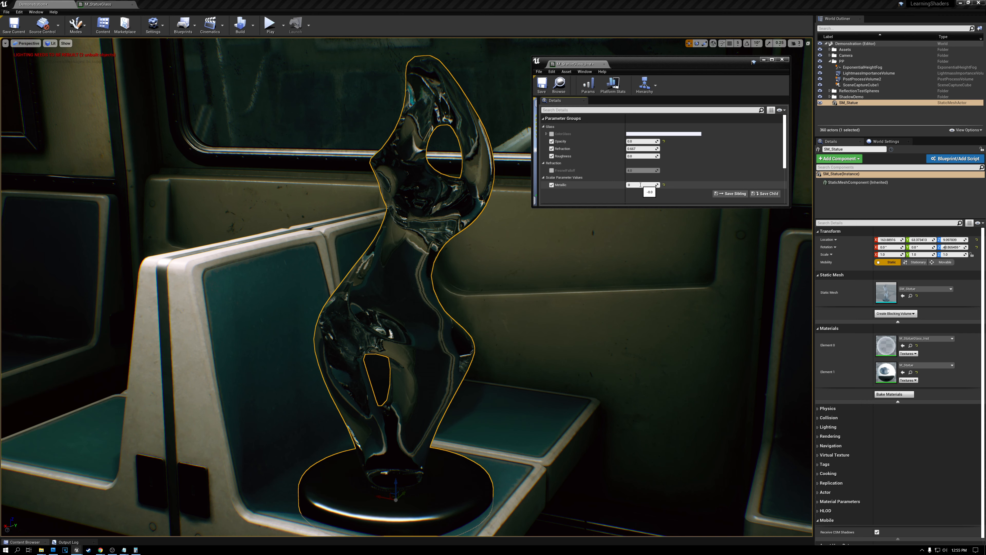
key(Return)
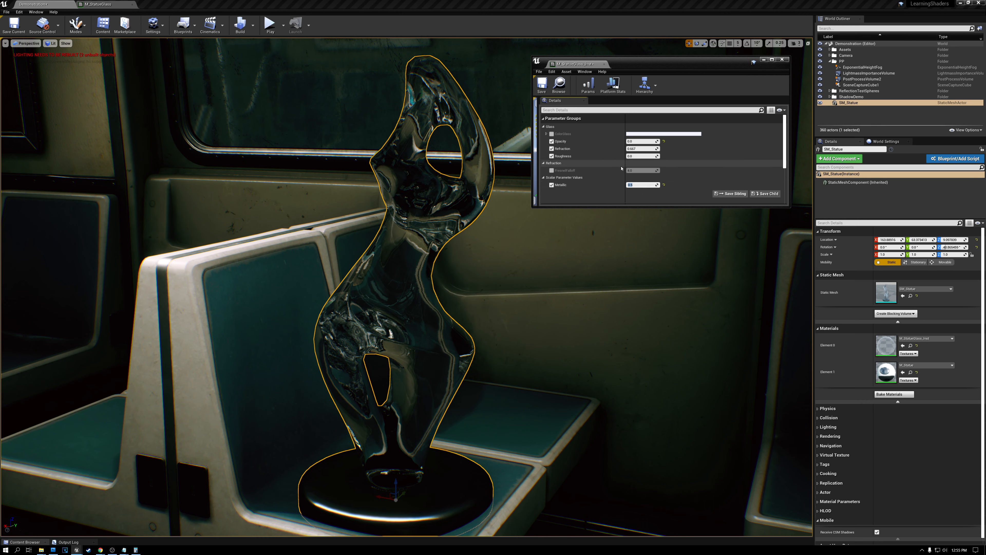
- Try a negative Refraction value on the glass material instance, followed by a higher positive one
click(566, 150)
drag(659, 149, 565, 149)
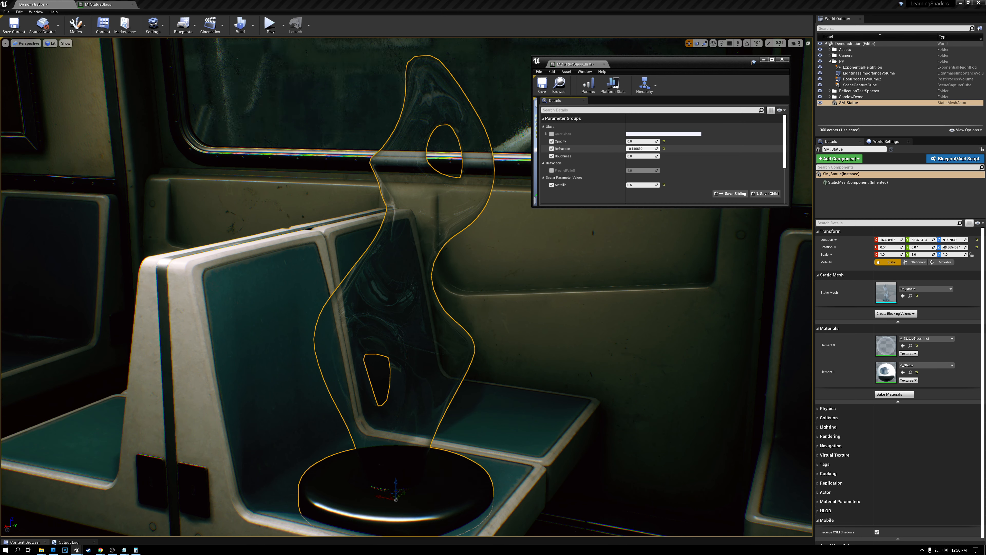
drag(639, 149, 676, 149)
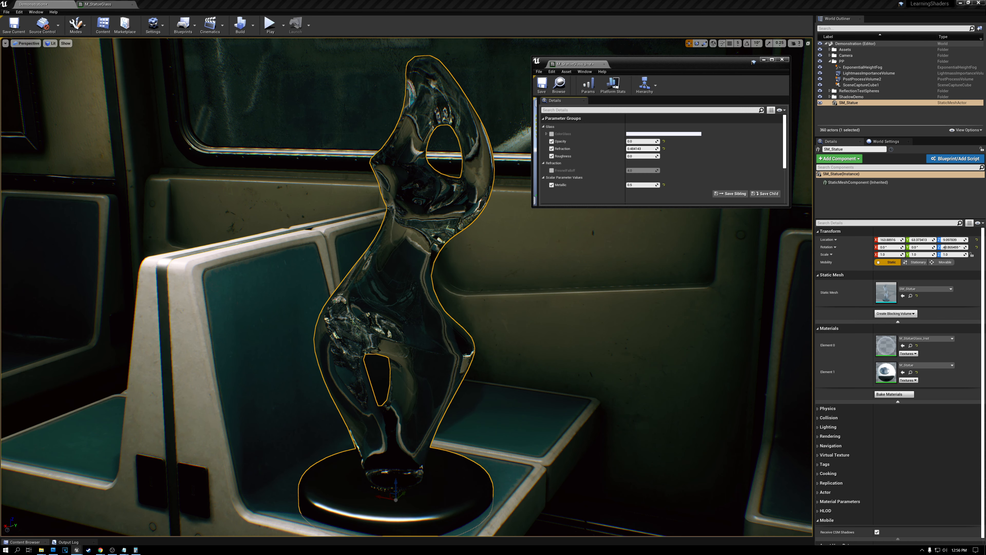
- Set the glass material instance's Refraction to 0.667
click(641, 149)
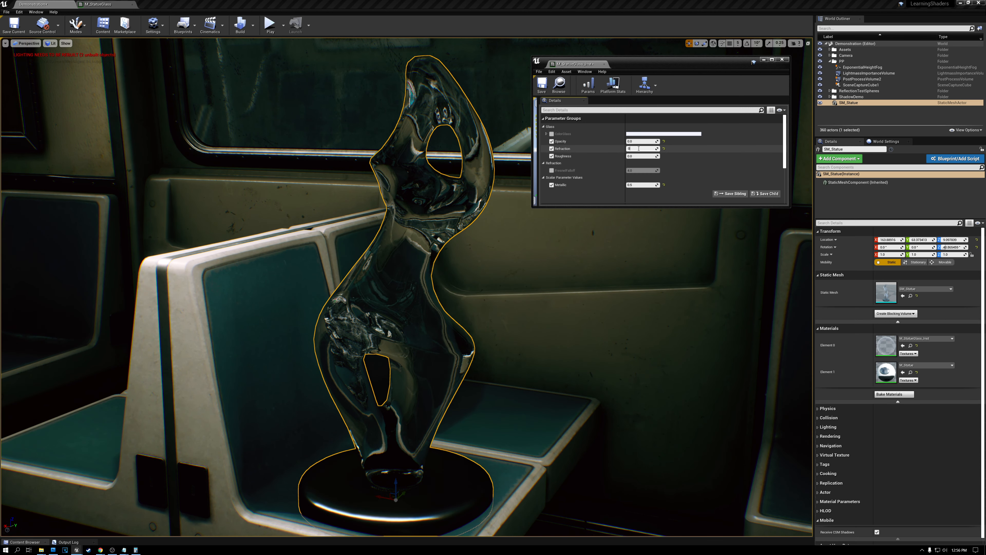
text(0.667)
key(Return)
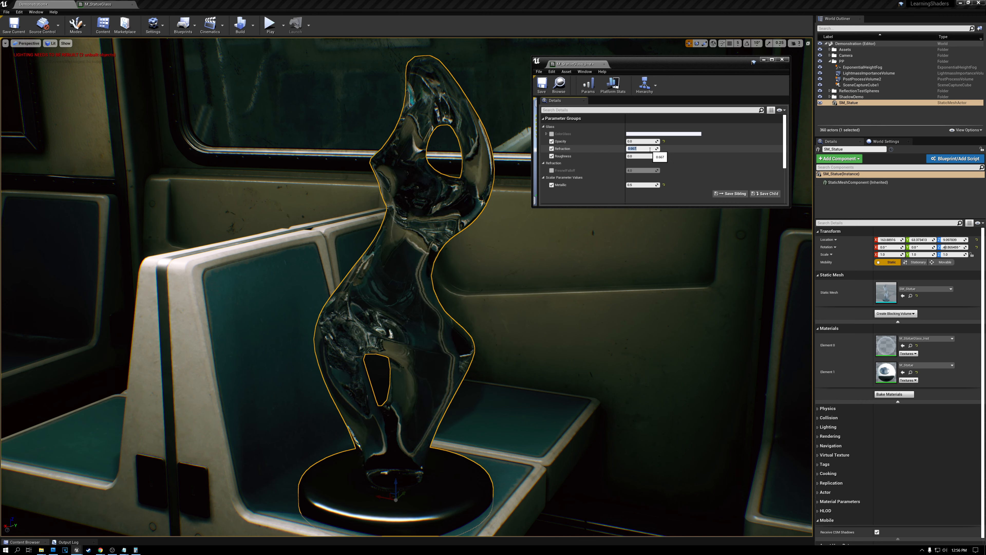
- Try positive and negative Roughness values on the glass material instance and set Roughness to 0
mouse_move(651, 158)
mouse_down()
mouse_move(671, 156)
mouse_move(650, 156)
mouse_up()
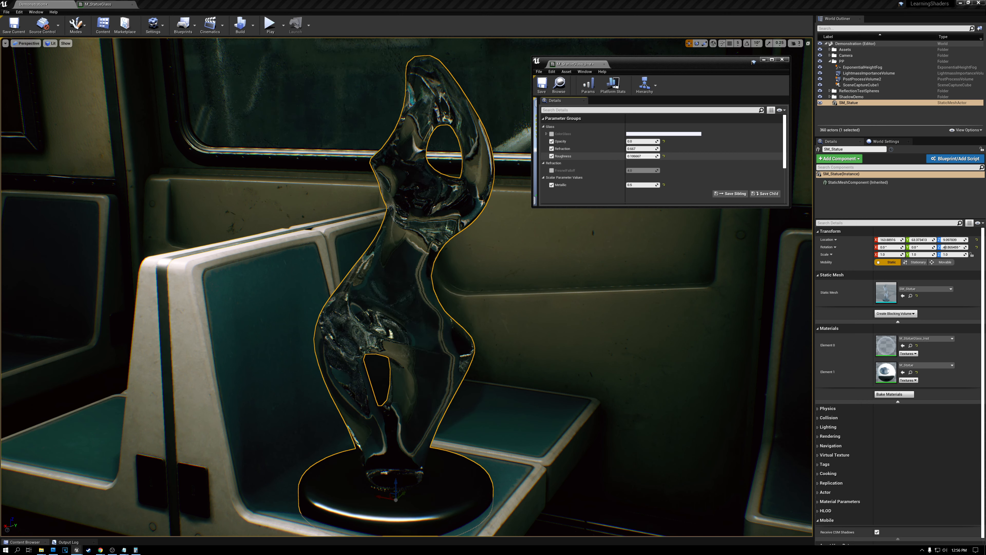
drag(650, 156, 628, 162)
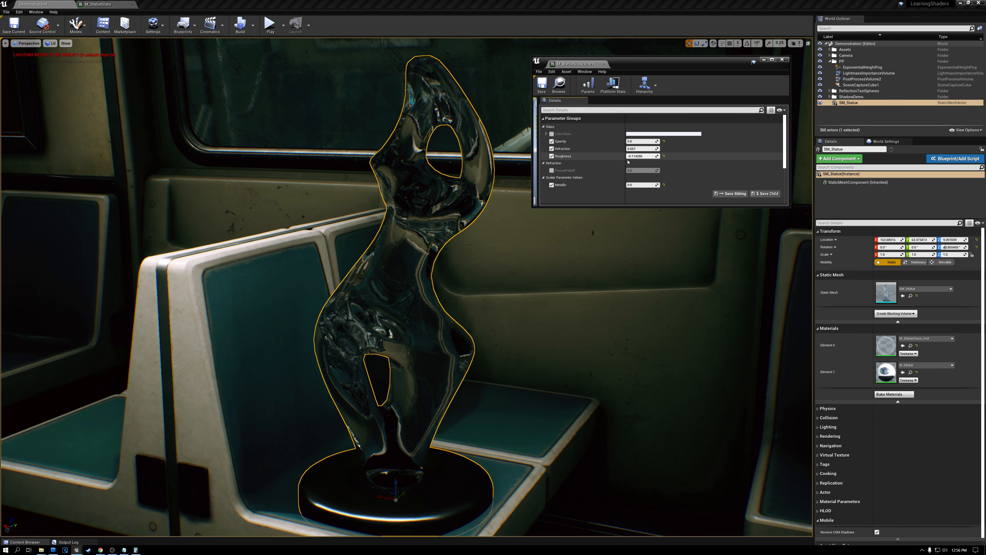
click(633, 155)
text(0)
key(Return)
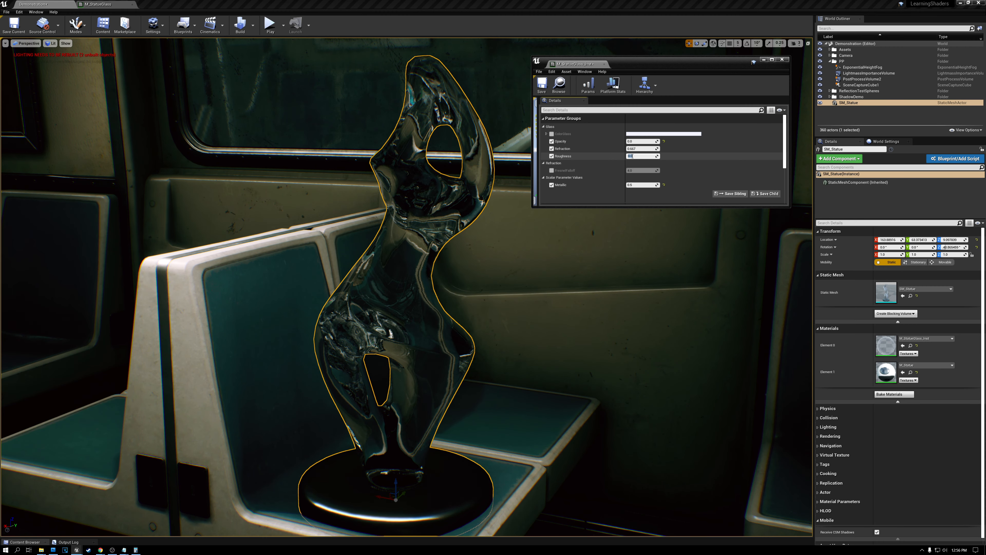
mouse_move(418, 267)
alt+mouse_down()
mouse_move(443, 262)
mouse_move(482, 276)
mouse_move(476, 256)
mouse_move(392, 253)
mouse_move(408, 254)
alt+mouse_up()
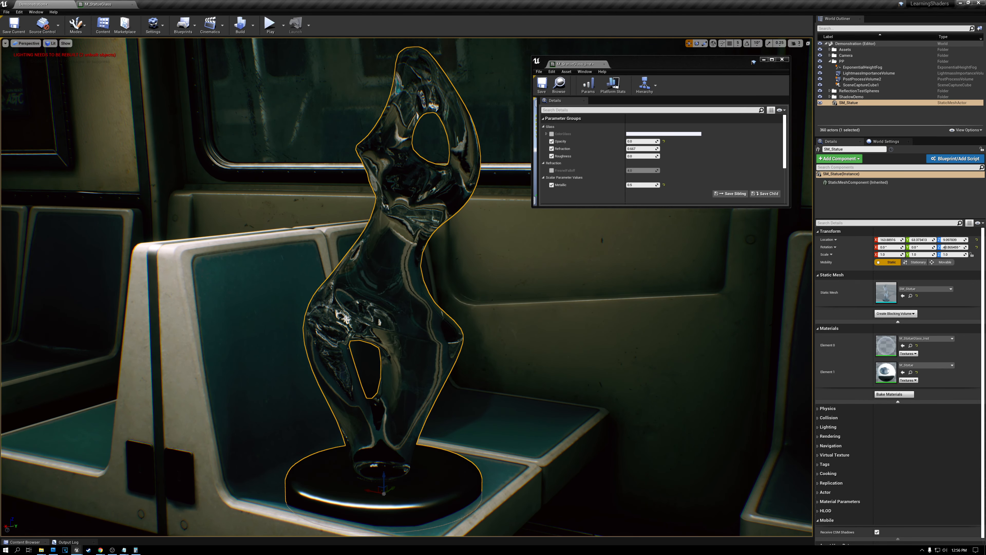
- Set the Max Roughness of PostProcessVolume2's ray tracing translucency to 0.2
click(862, 79)
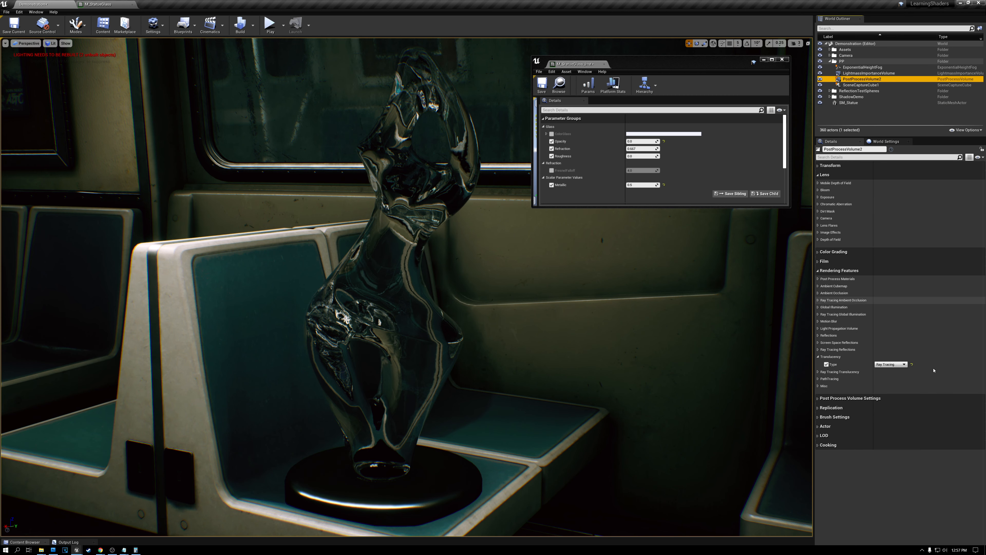
click(818, 372)
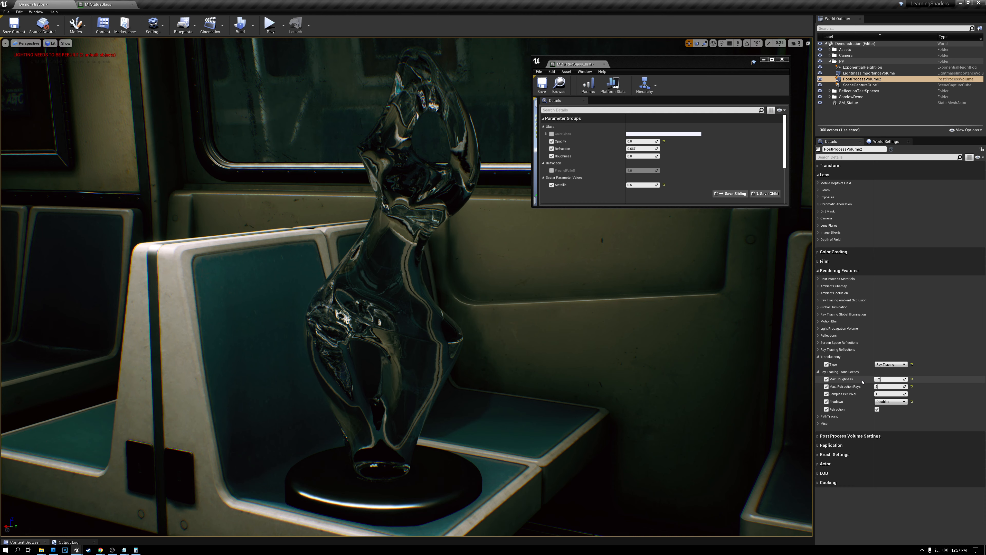
drag(884, 380, 903, 380)
mouse_move(897, 380)
mouse_down()
mouse_move(909, 380)
mouse_move(893, 379)
mouse_up()
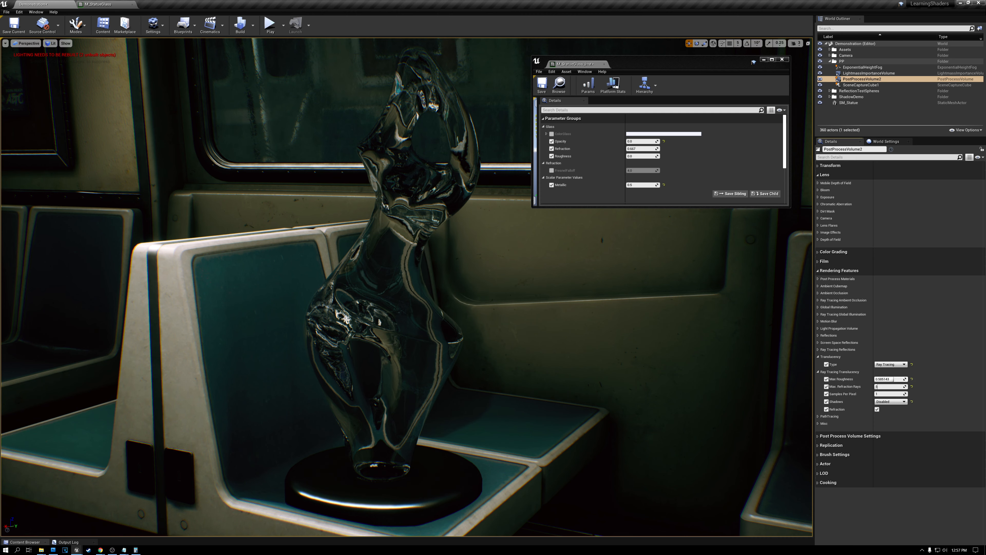
click(882, 380)
text(0.23)
key(BackSpace)
key(Return)
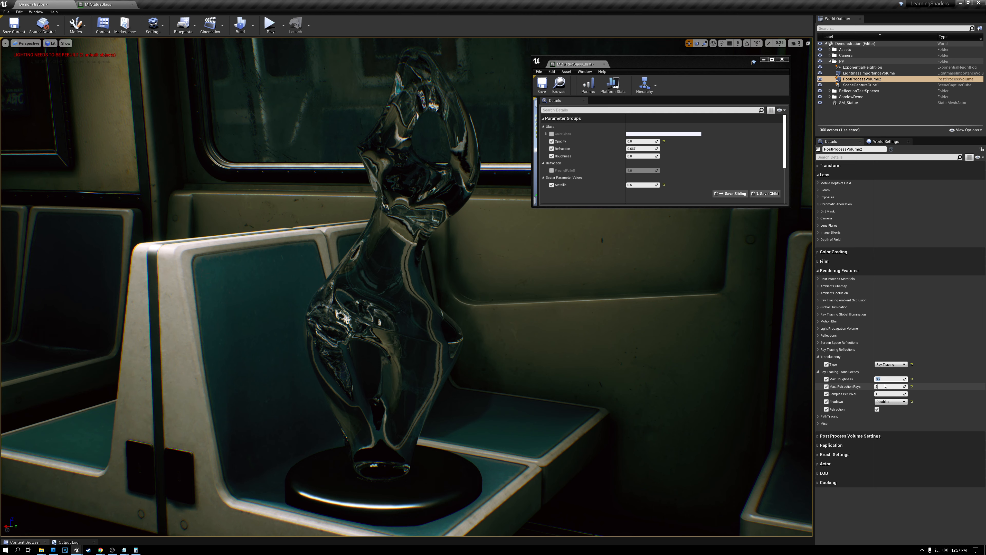
- Set the Max. Refraction Rays of PostProcessVolume2's ray tracing translucency to 0
text(0)
key(Return)
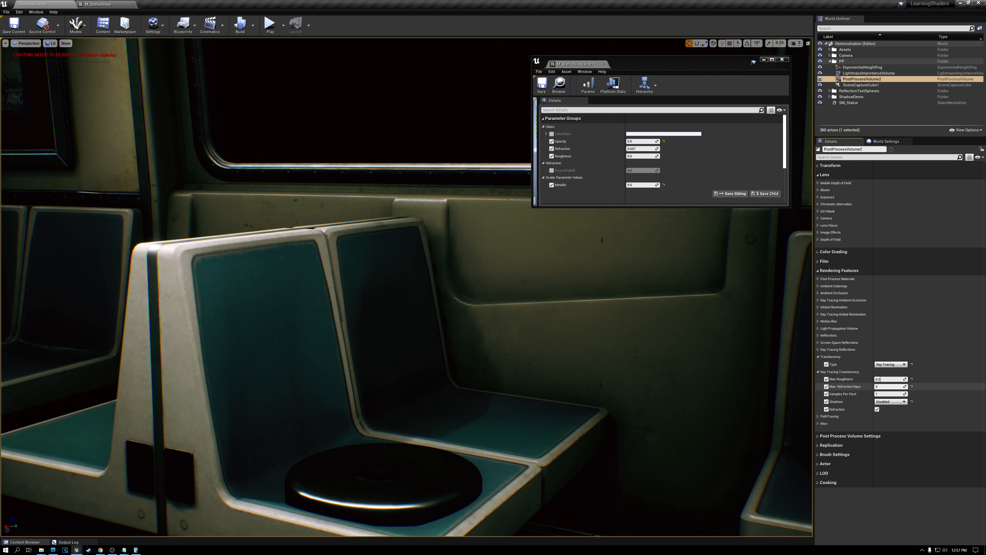